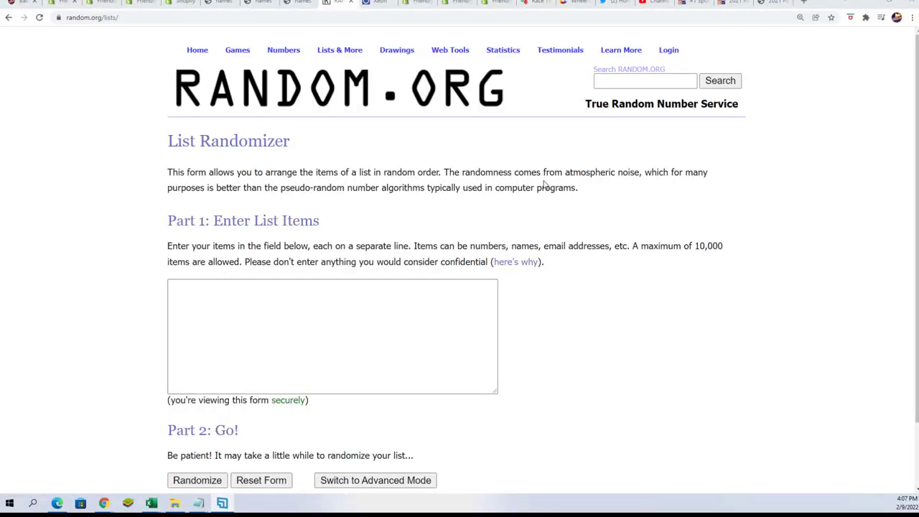
- Copy the owner name lines from Notepad into Random.org's list randomizer entry box
left_click(222, 502)
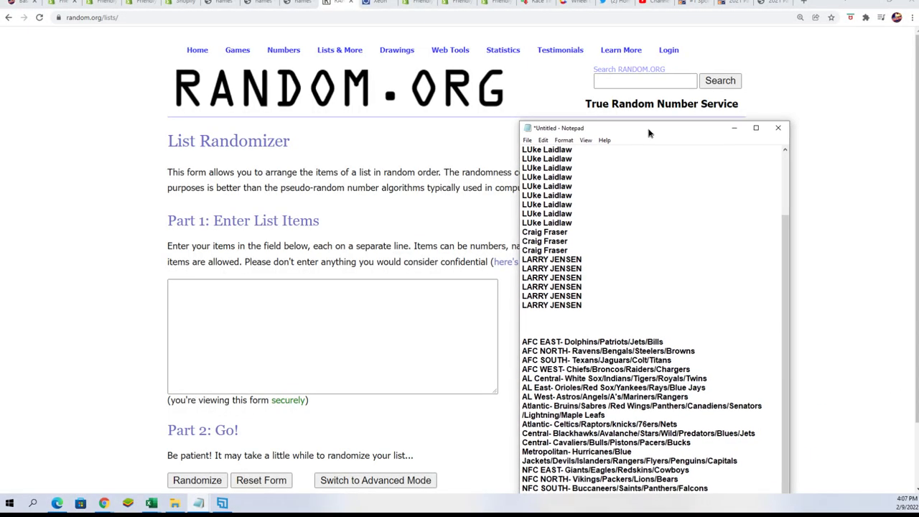
scroll(646, 287, "up", 2)
left_click_drag(729, 146, 687, 146)
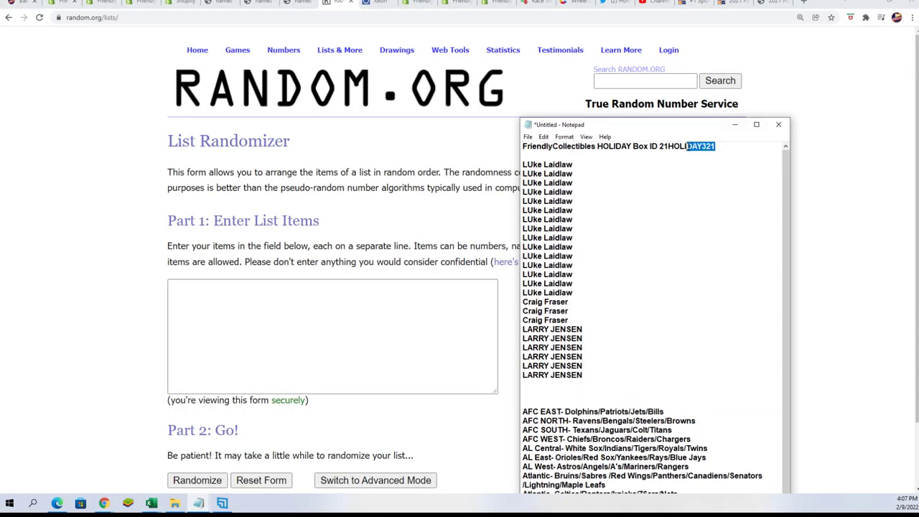
left_click_drag(585, 381, 521, 165)
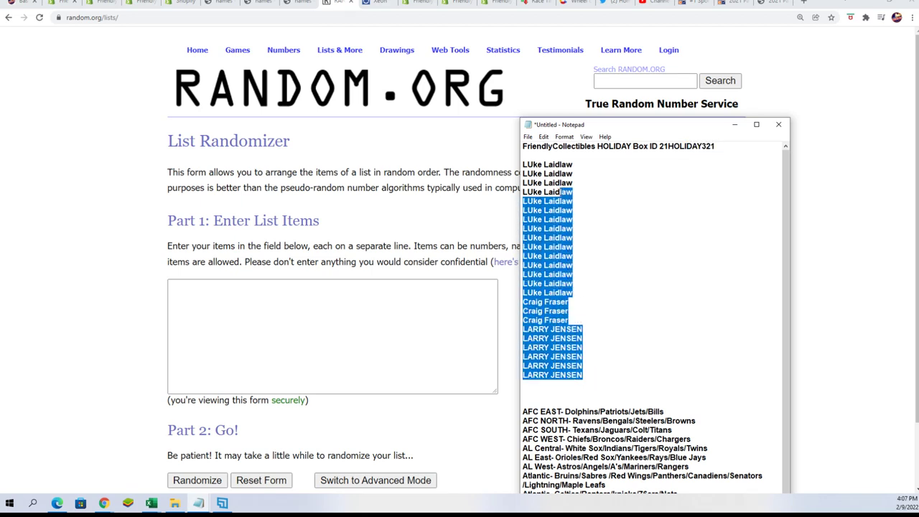
right_click(535, 189)
left_click(564, 226)
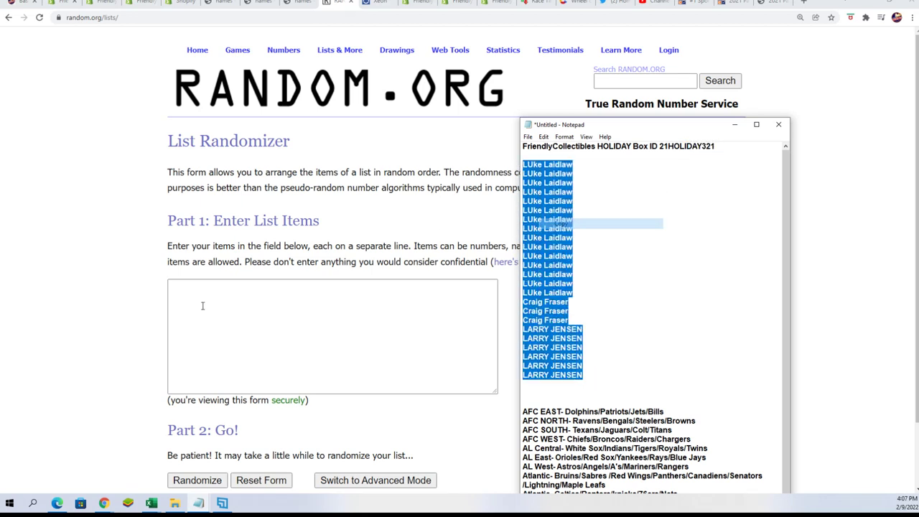
left_click(338, 320)
right_click(185, 291)
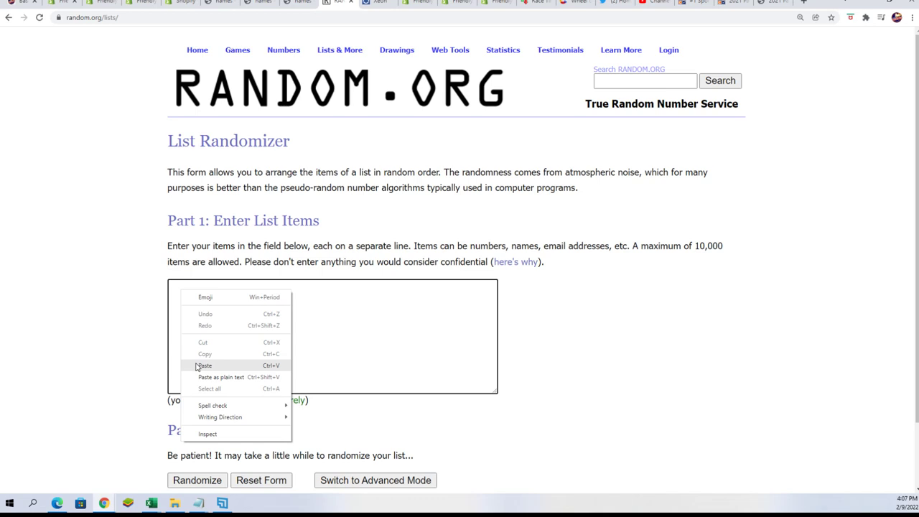
left_click(200, 364)
scroll(359, 323, "down", 3)
- Randomize the 24 owner names, then reshuffle six more times
left_click(198, 405)
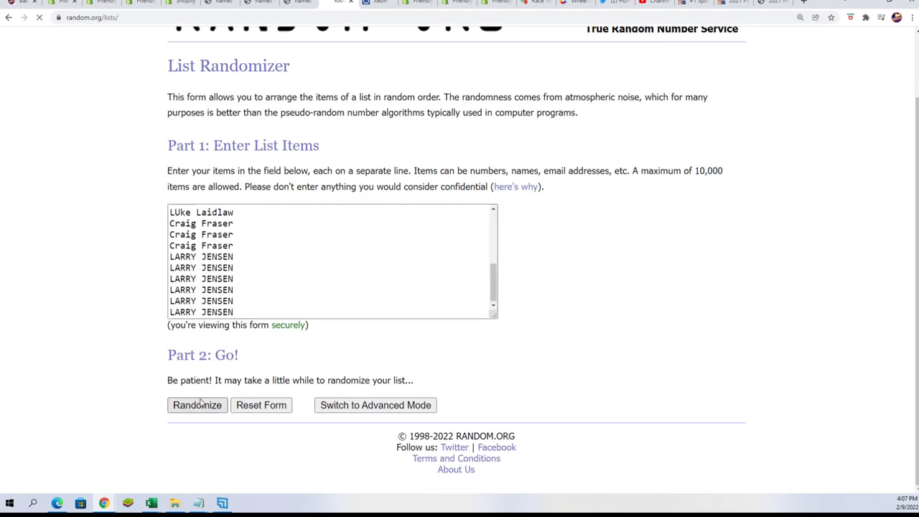
scroll(178, 404, "down", 3)
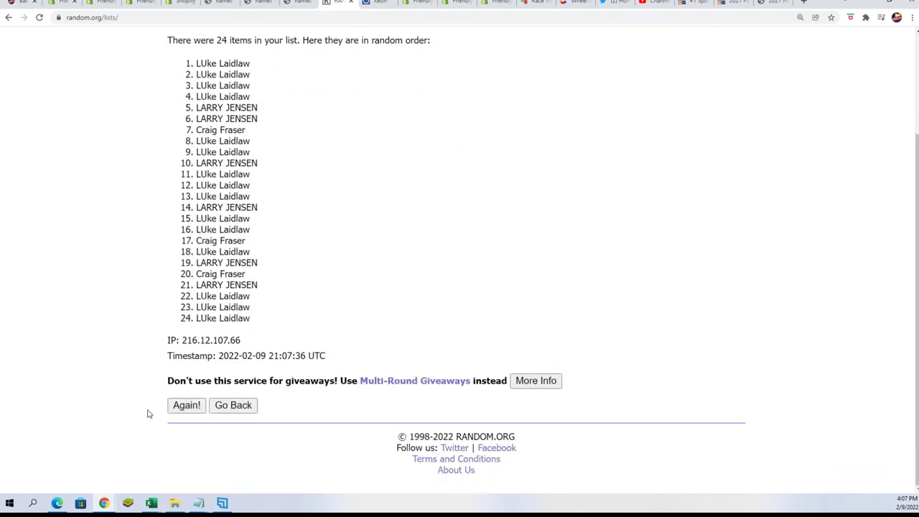
left_click(186, 405)
left_click(186, 405)
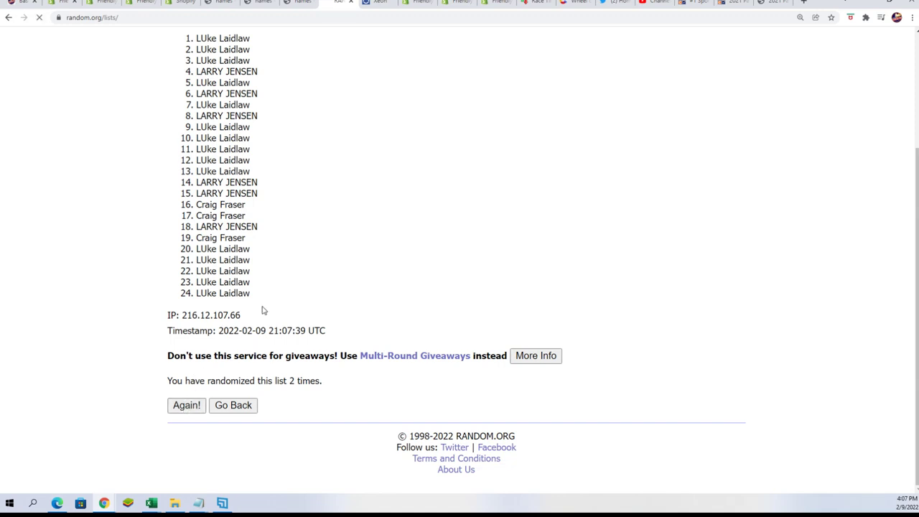
scroll(266, 313, "down", 3)
left_click(186, 405)
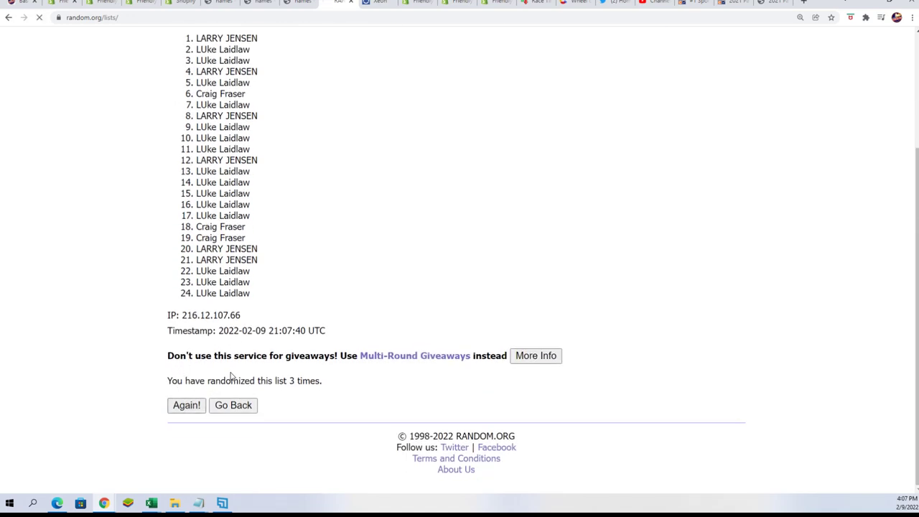
left_click(185, 405)
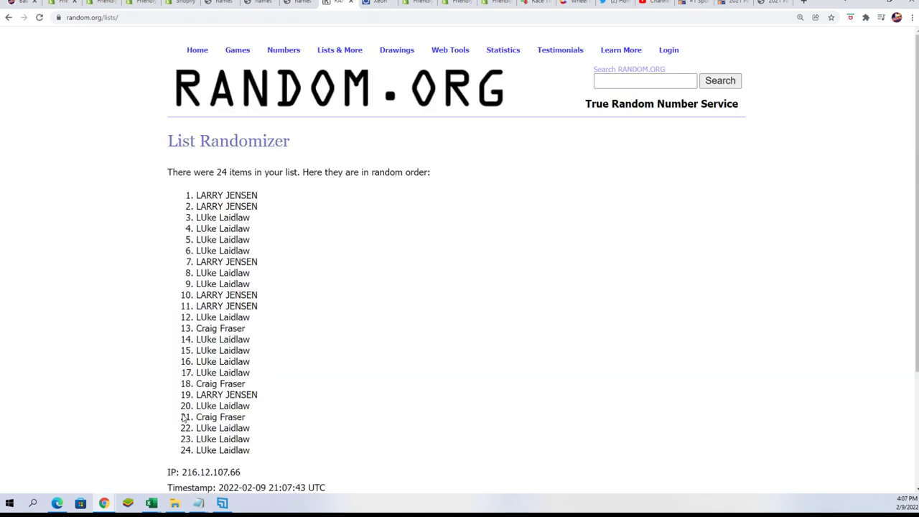
scroll(186, 405, "down", 3)
left_click(171, 409)
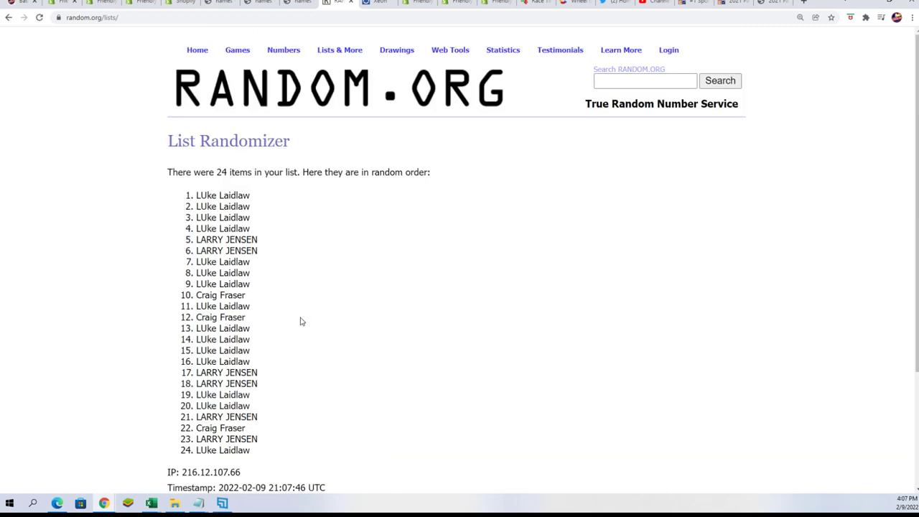
scroll(300, 321, "down", 3)
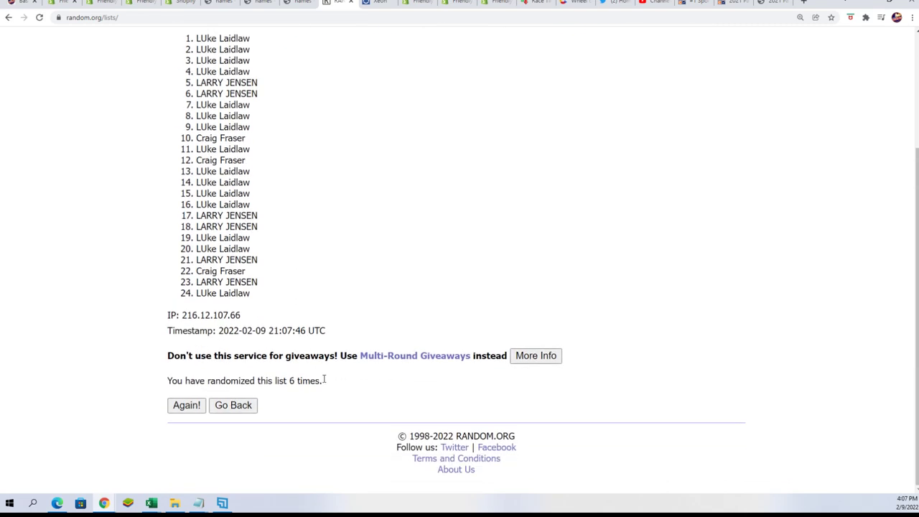
left_click(186, 404)
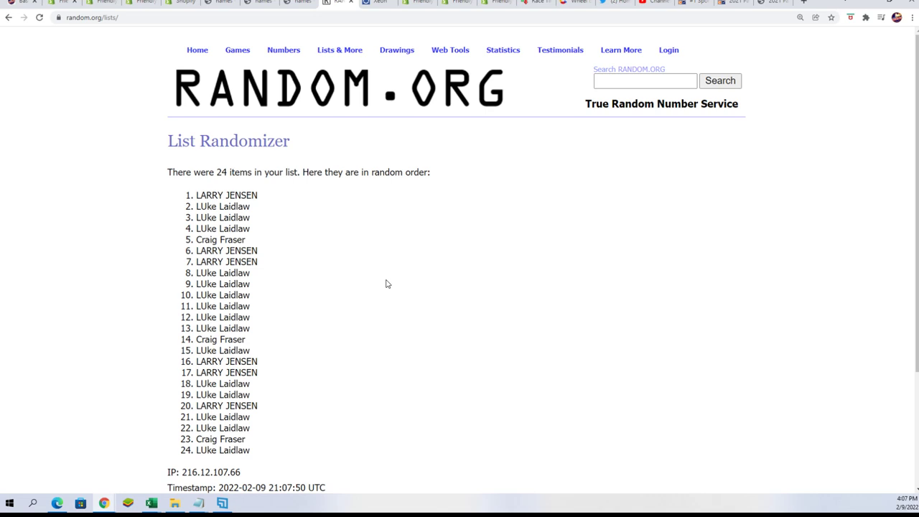
scroll(388, 287, "down", 2)
- Select and copy all 24 shuffled owner names
left_click_drag(193, 98, 251, 356)
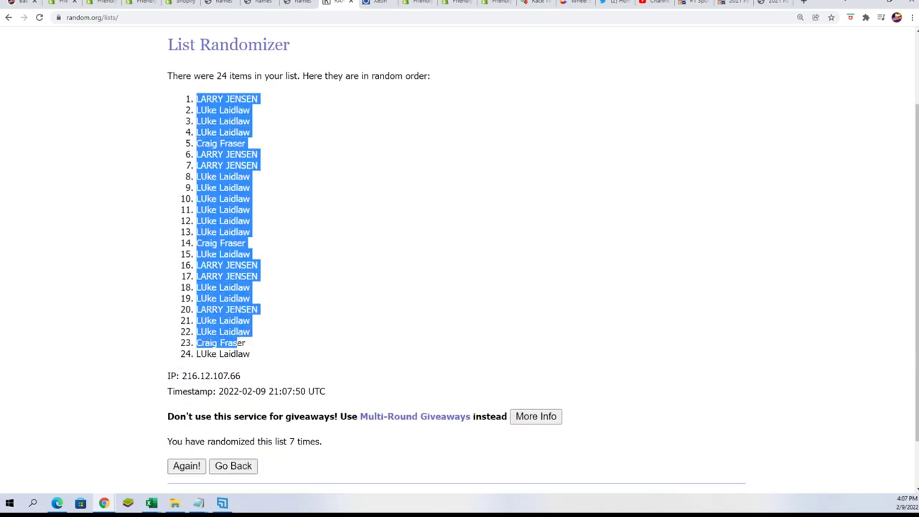
right_click(228, 332)
left_click(246, 338)
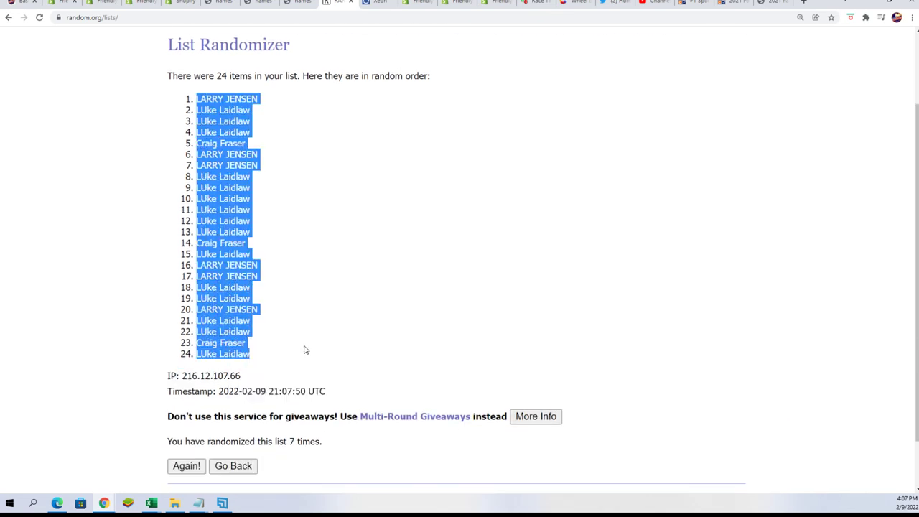
scroll(308, 344, "down", 2)
scroll(325, 398, "up", 4)
scroll(326, 399, "down", 1)
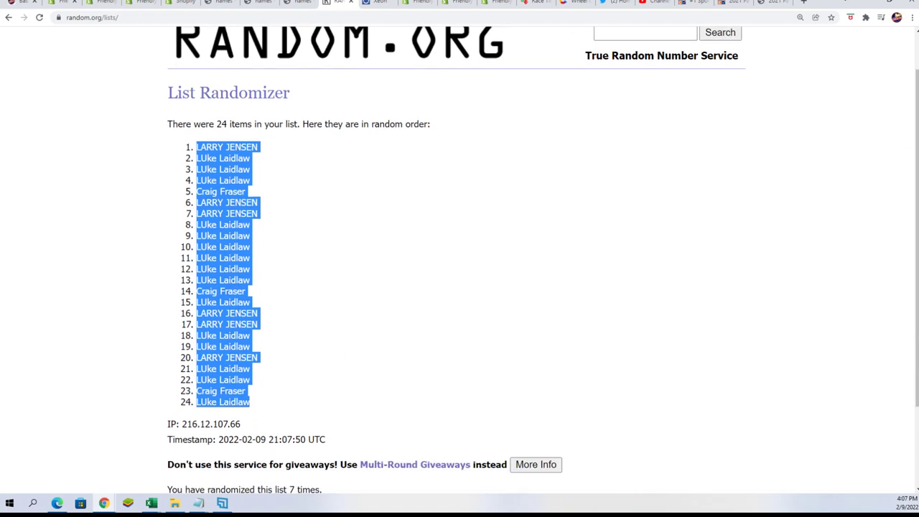
- Dismiss the sign-in notice and paste the shuffled names into A2 as plain text
left_click(150, 502)
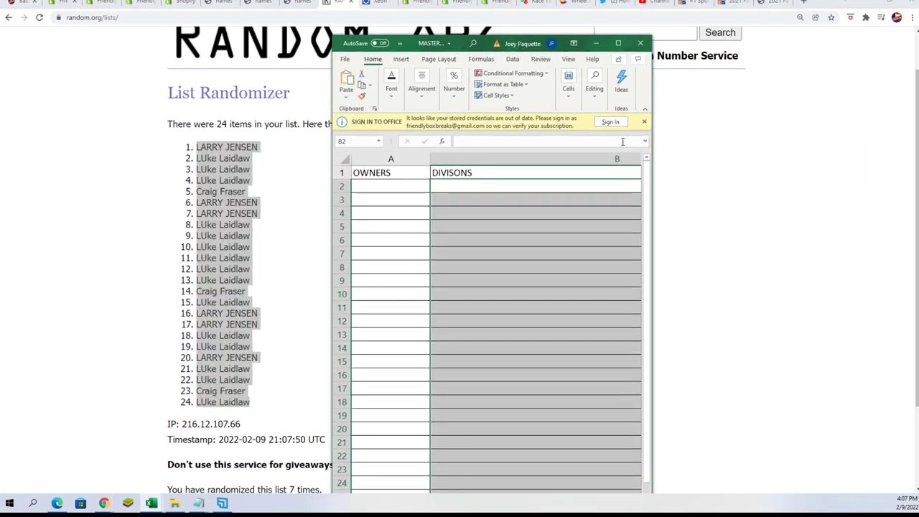
left_click(645, 122)
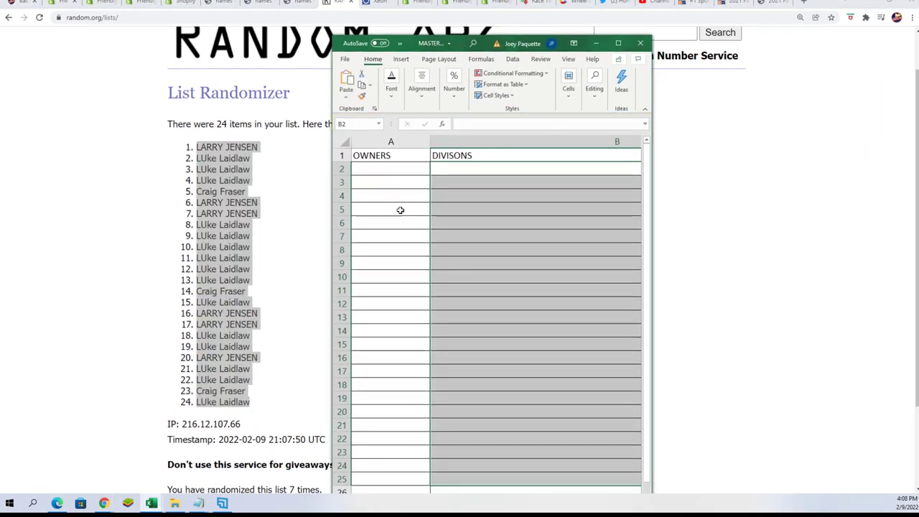
left_click(363, 185)
right_click(363, 168)
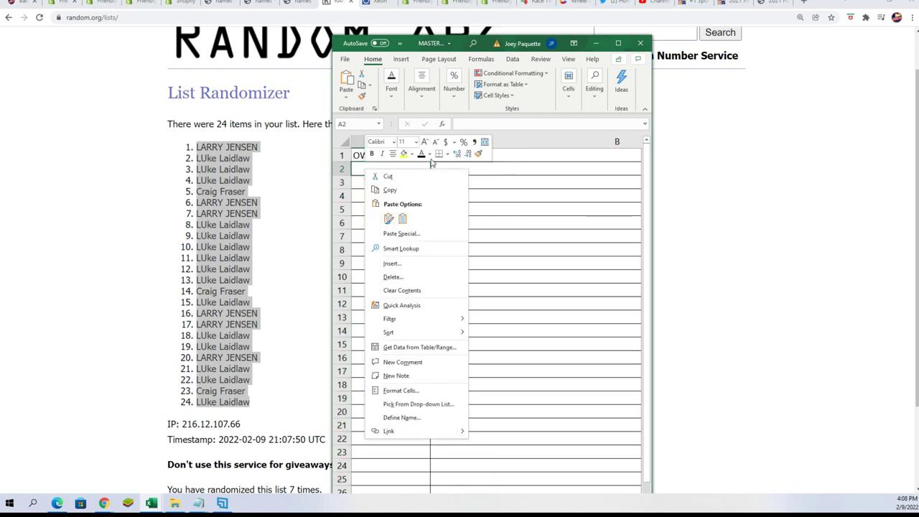
left_click(391, 234)
left_click(315, 180)
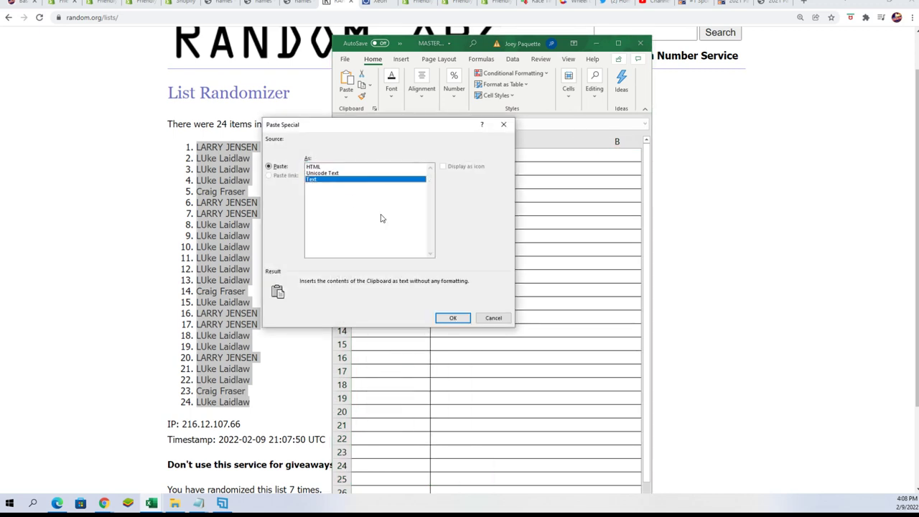
left_click(451, 318)
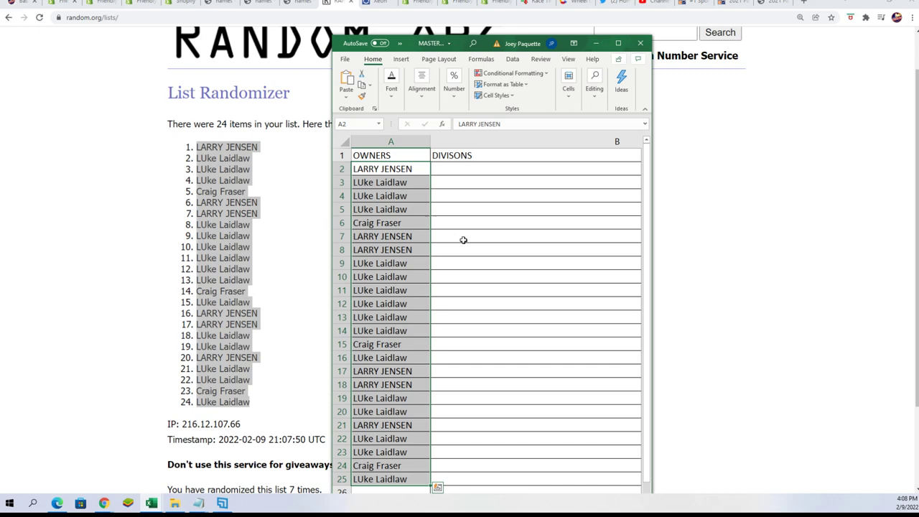
- Zoom the sheet to 150% and select cell B2 under DIVISONS
left_click_drag(436, 43, 435, 1)
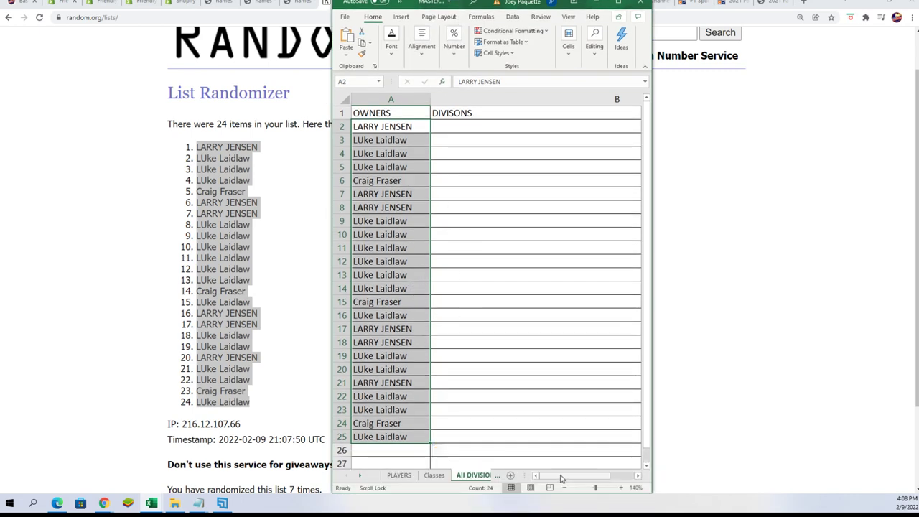
left_click(620, 487)
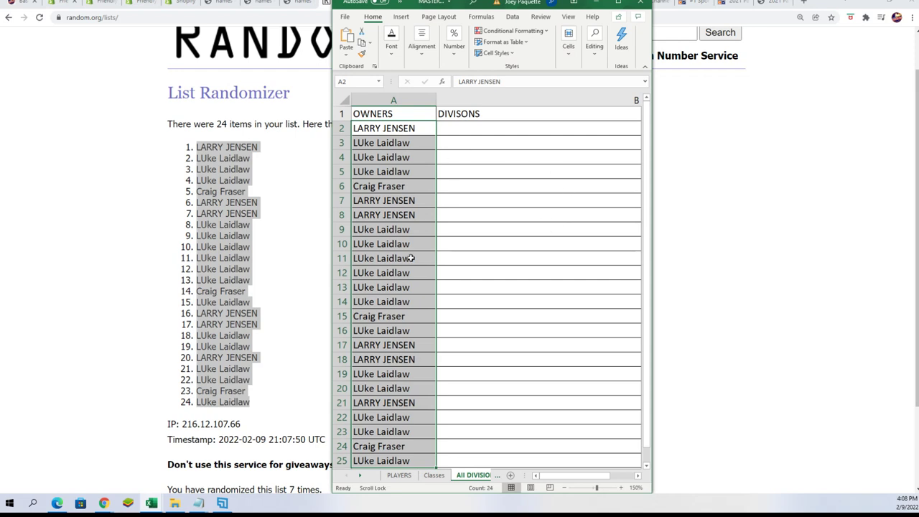
left_click(466, 126)
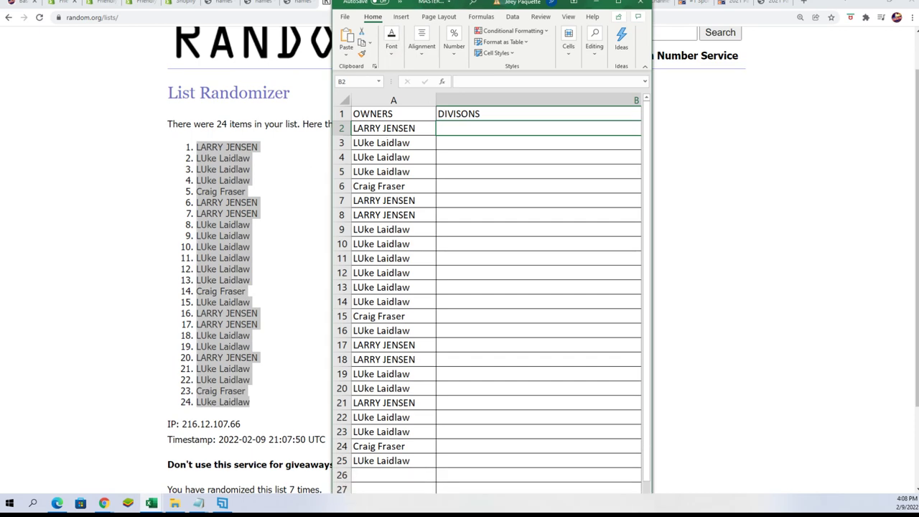
left_click_drag(506, 3, 604, 3)
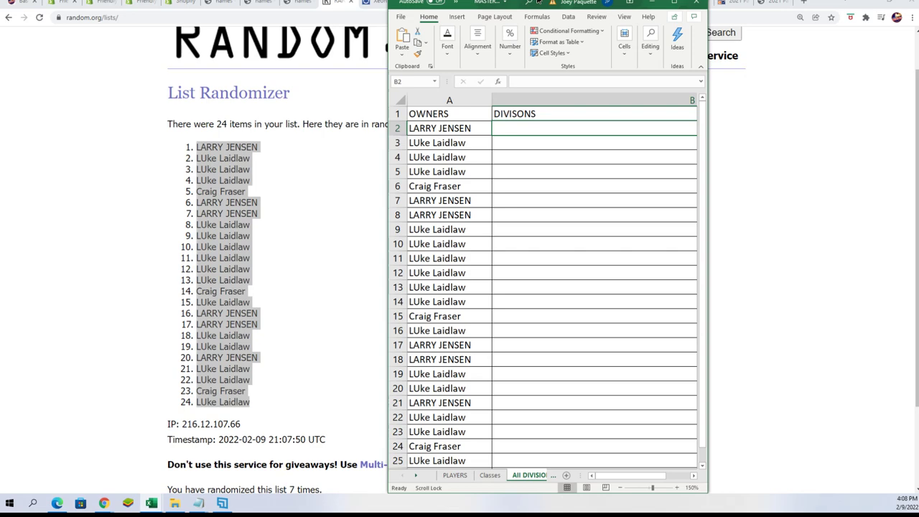
scroll(322, 147, "up", 2)
mouse_move(340, 49)
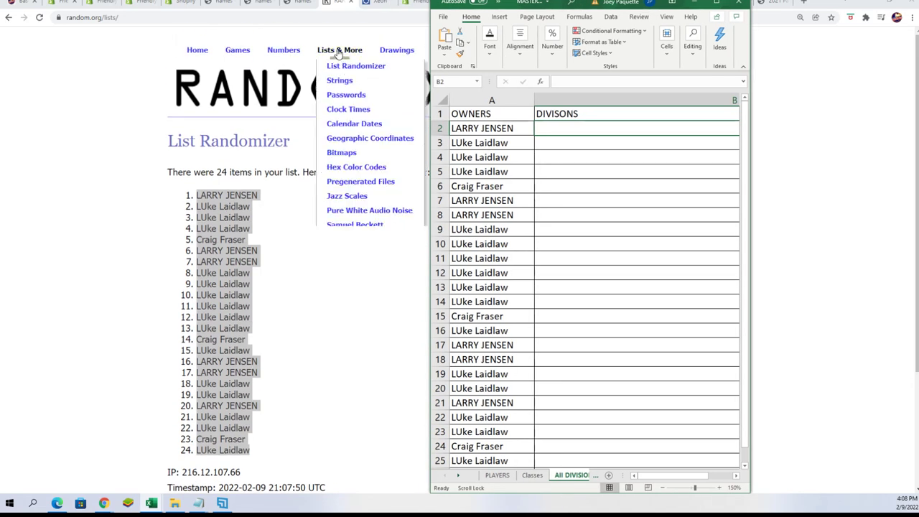
- Paste the 24 division and team lines from Notepad into the List Randomizer
left_click(339, 63)
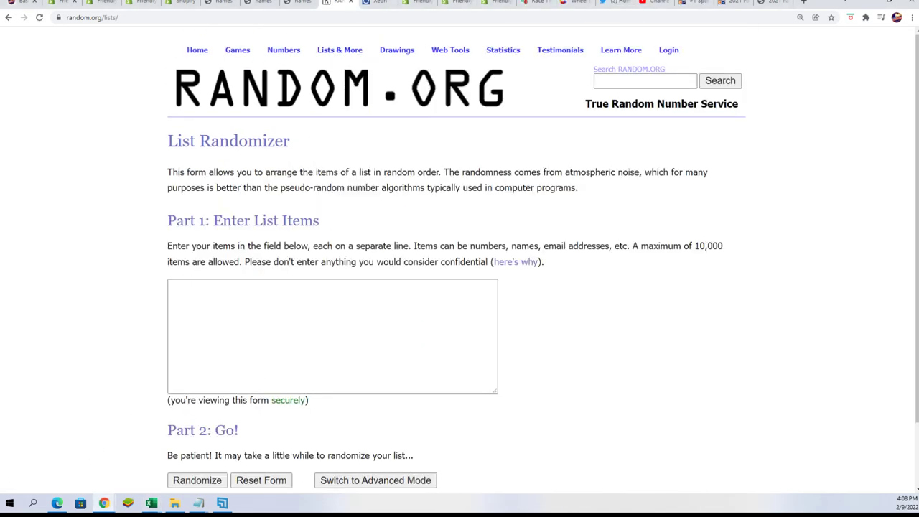
key("alt+Tab")
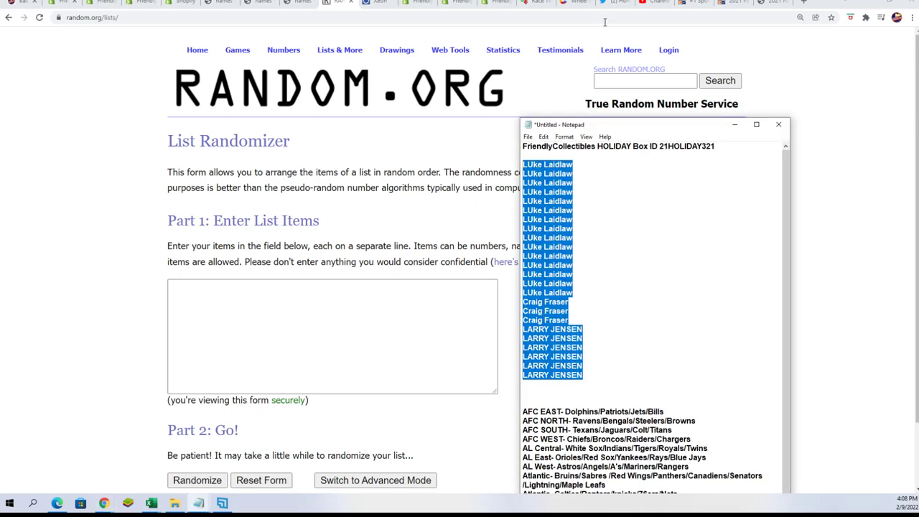
left_click_drag(590, 120, 590, 1)
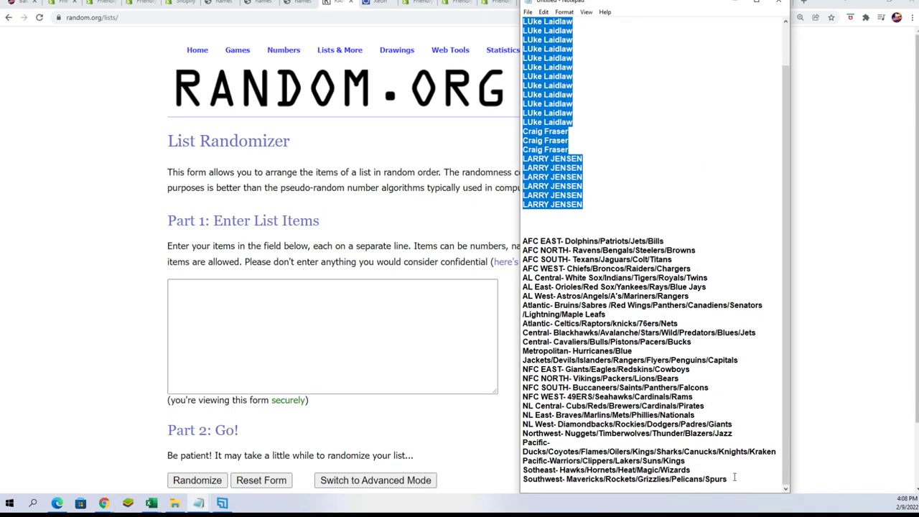
left_click_drag(733, 479, 522, 240)
right_click(557, 266)
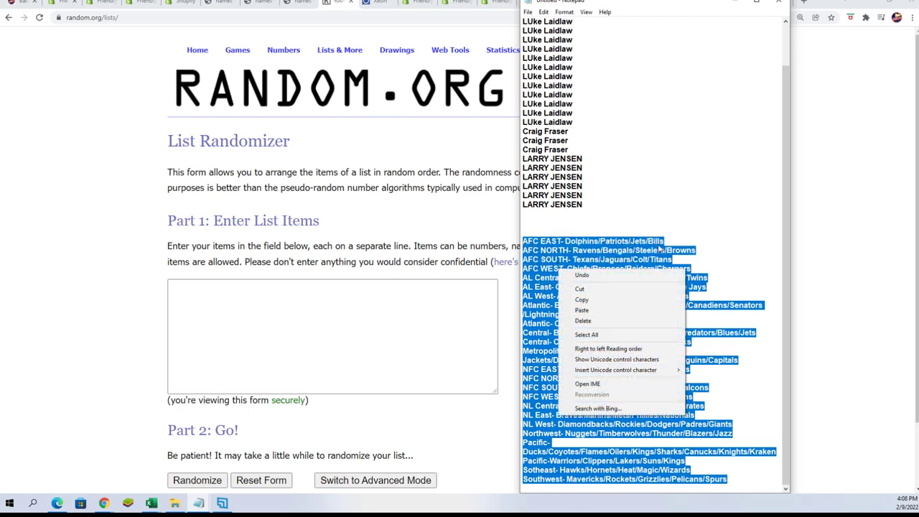
left_click(581, 299)
key("alt+Tab")
right_click(197, 294)
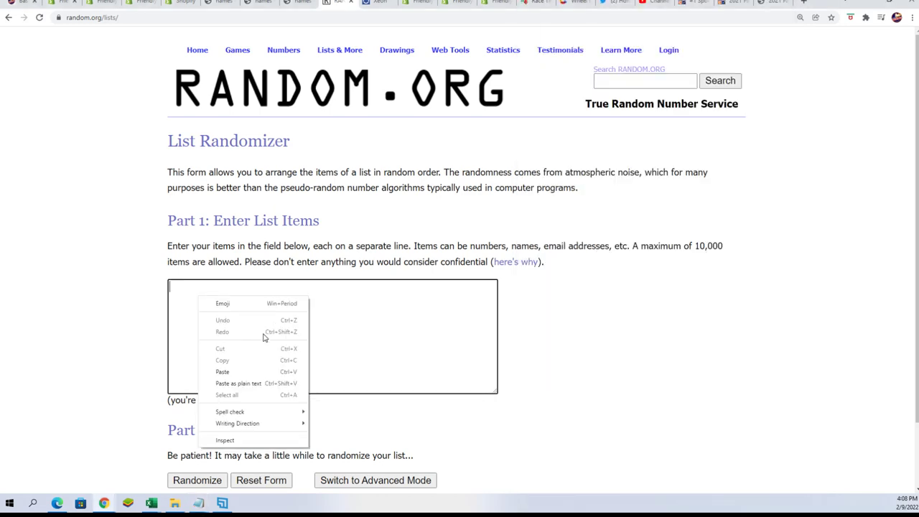
left_click(222, 371)
scroll(430, 323, "down", 3)
- Randomize the division list, then reshuffle six more times
left_click(197, 405)
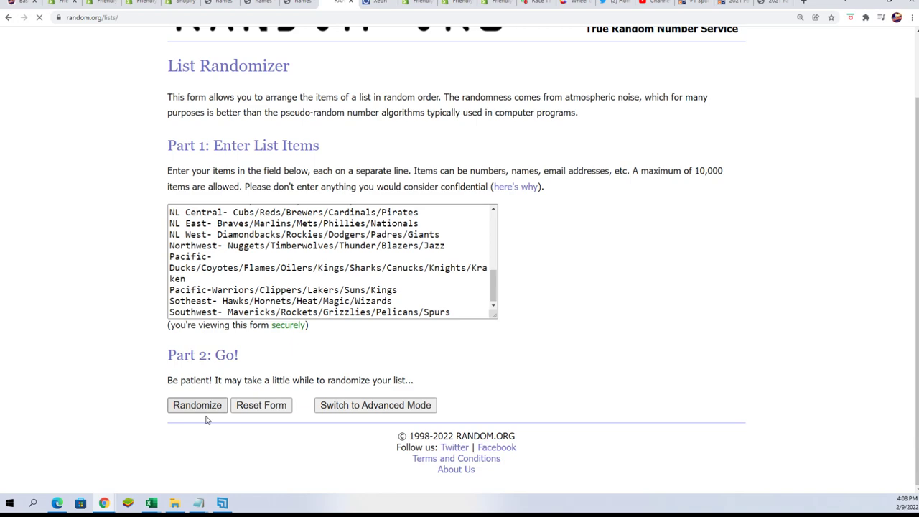
scroll(430, 287, "down", 3)
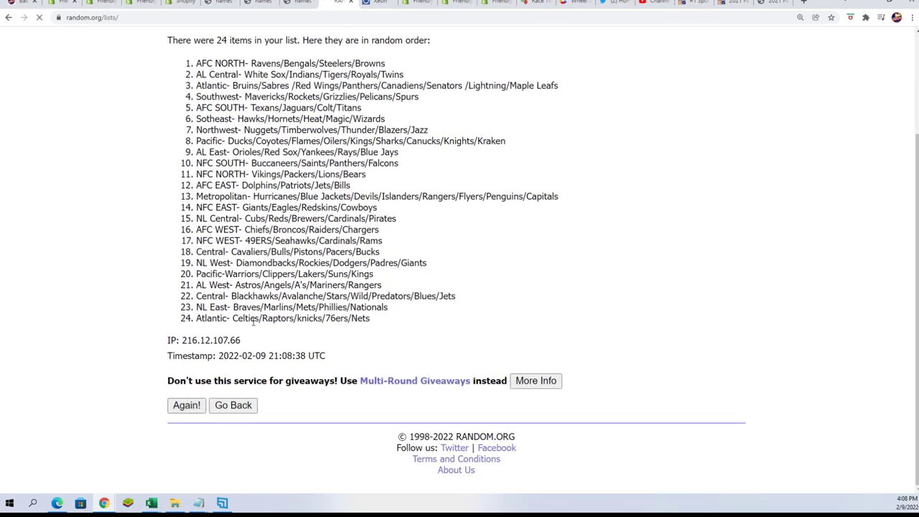
left_click(186, 404)
left_click(186, 405)
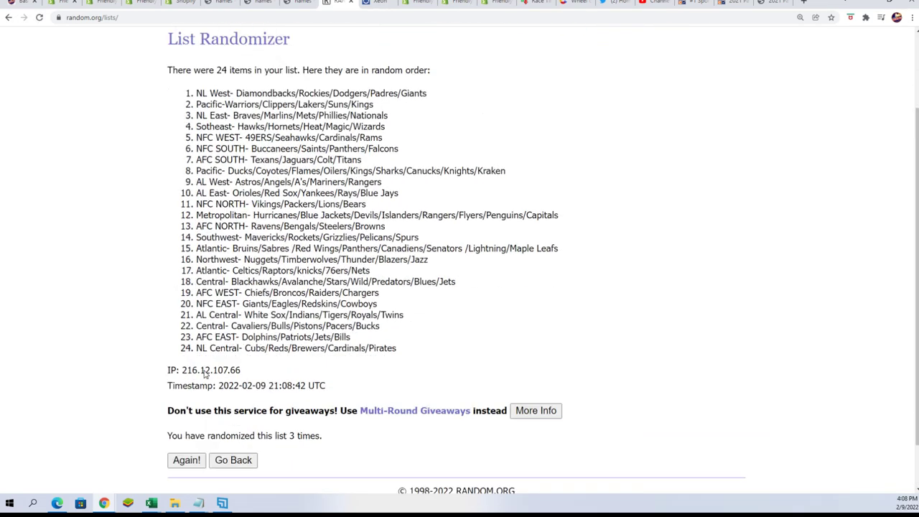
left_click(186, 405)
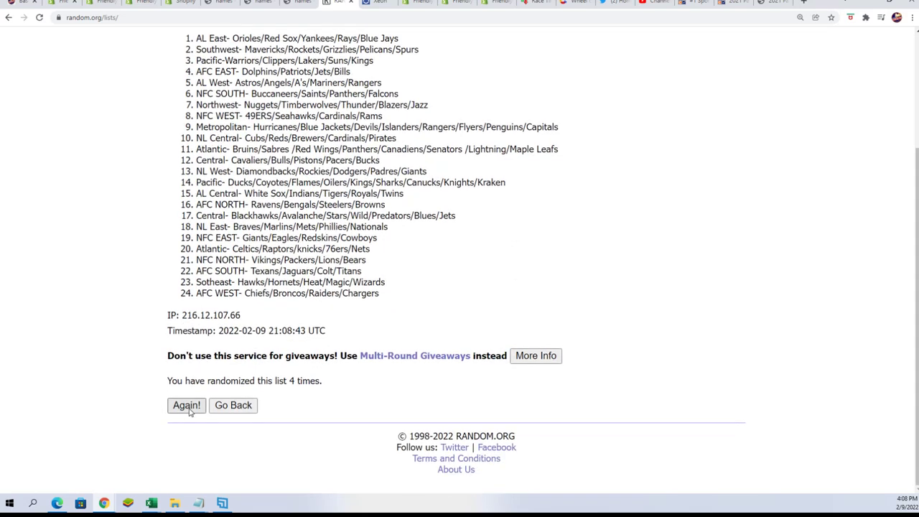
left_click(186, 405)
left_click(186, 404)
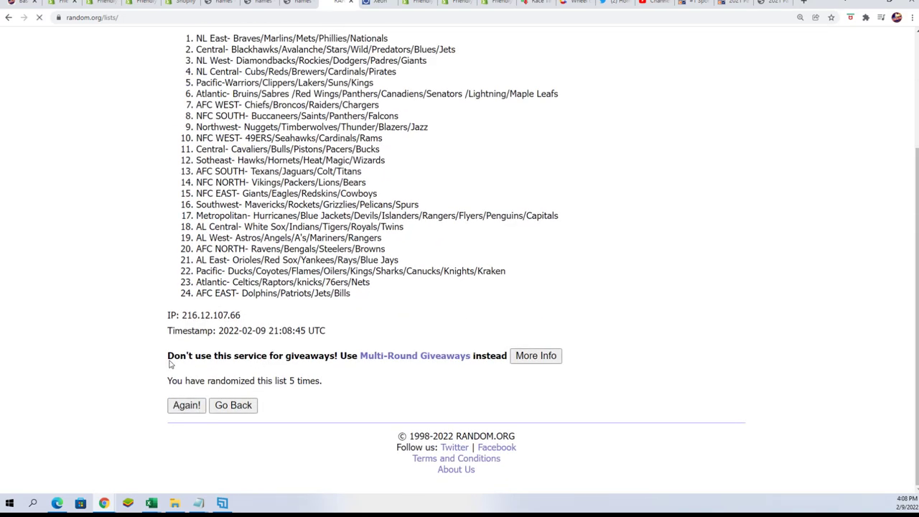
scroll(288, 323, "down", 3)
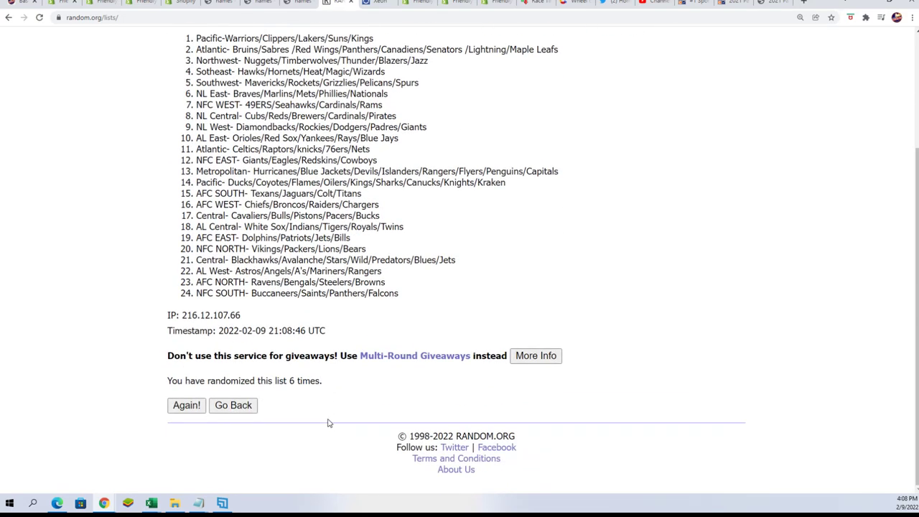
left_click(186, 404)
- Select and copy the whole shuffled division list
left_click_drag(195, 99, 471, 356)
right_click(304, 258)
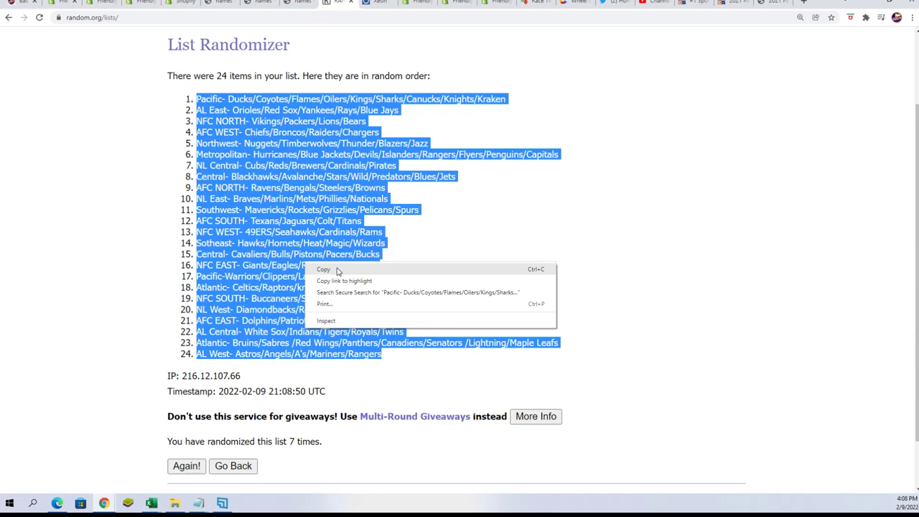
left_click(337, 272)
scroll(459, 287, "down", 1)
scroll(421, 392, "up", 2)
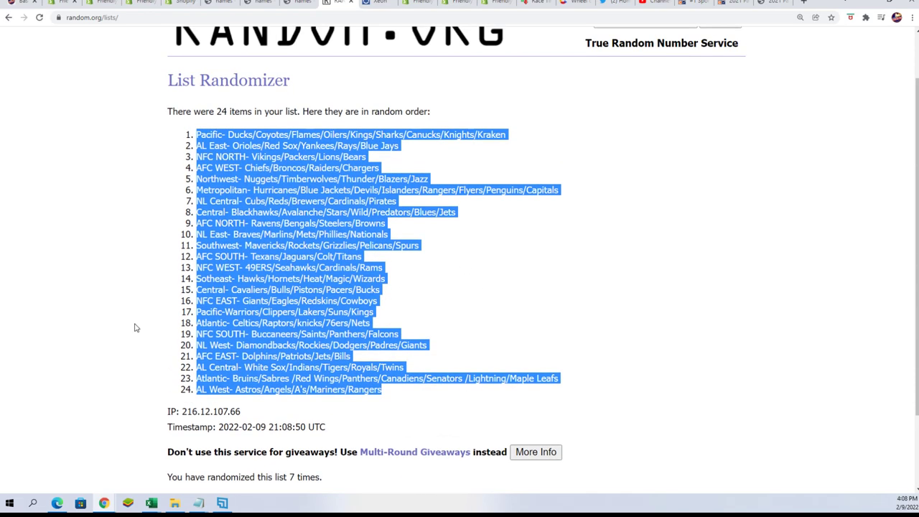
- Paste the shuffled divisions into B2 as plain text
key("alt+Tab")
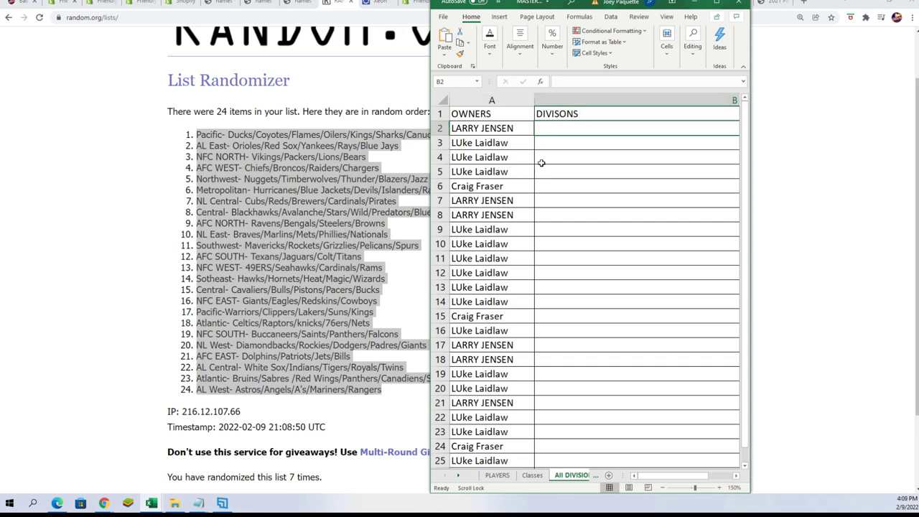
right_click(546, 129)
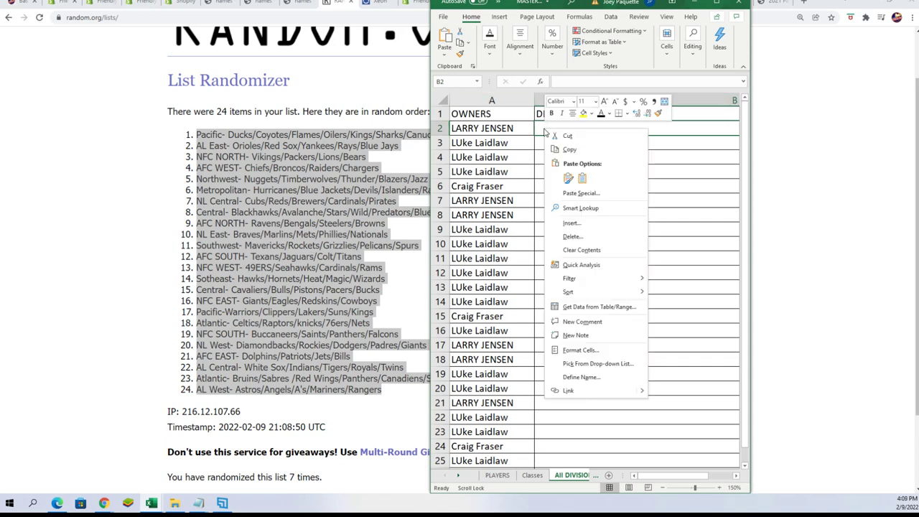
left_click(580, 193)
left_click(496, 142)
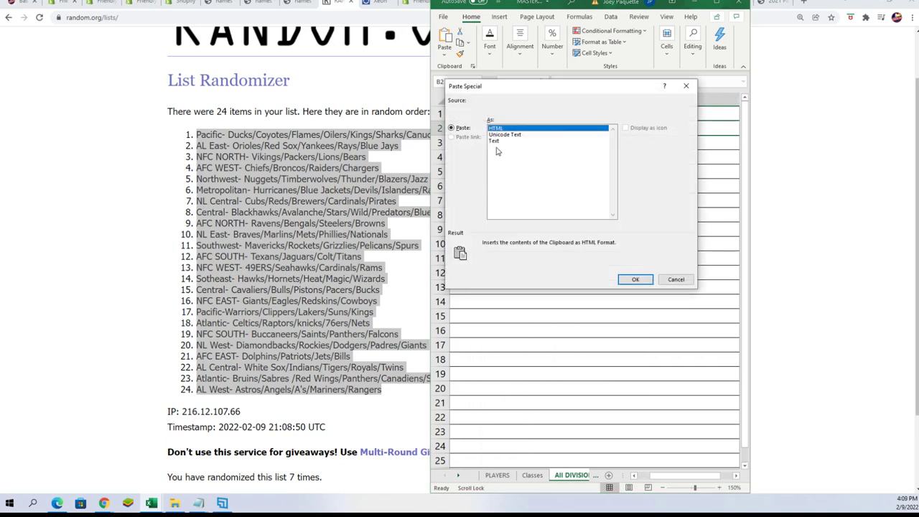
left_click(636, 280)
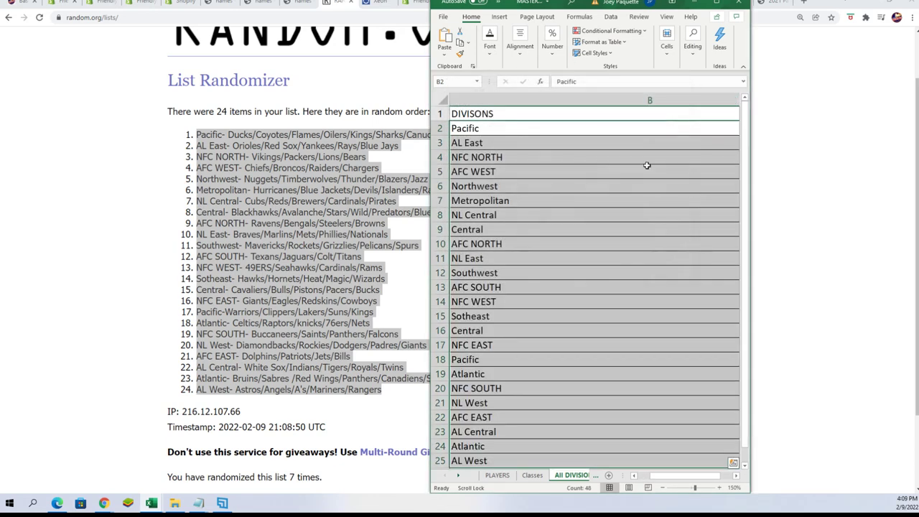
- Resize the Excel window and narrow column B so team lists show
left_click(490, 175)
left_click_drag(479, 139, 479, 156)
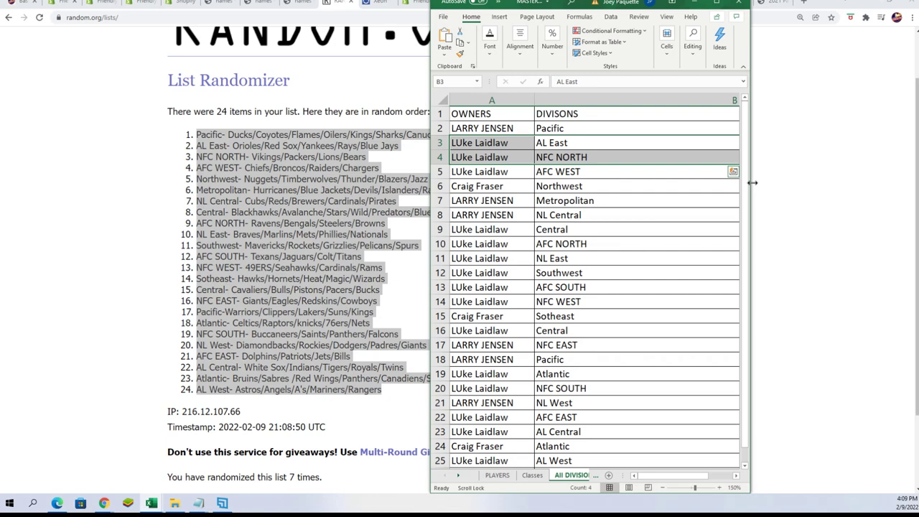
left_click_drag(752, 182, 917, 183)
left_click(734, 100)
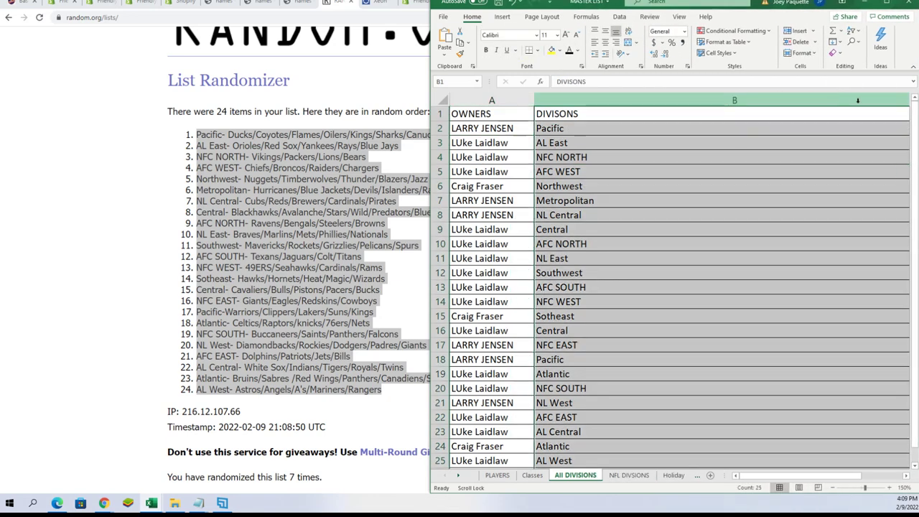
left_click_drag(754, 7, 637, 13)
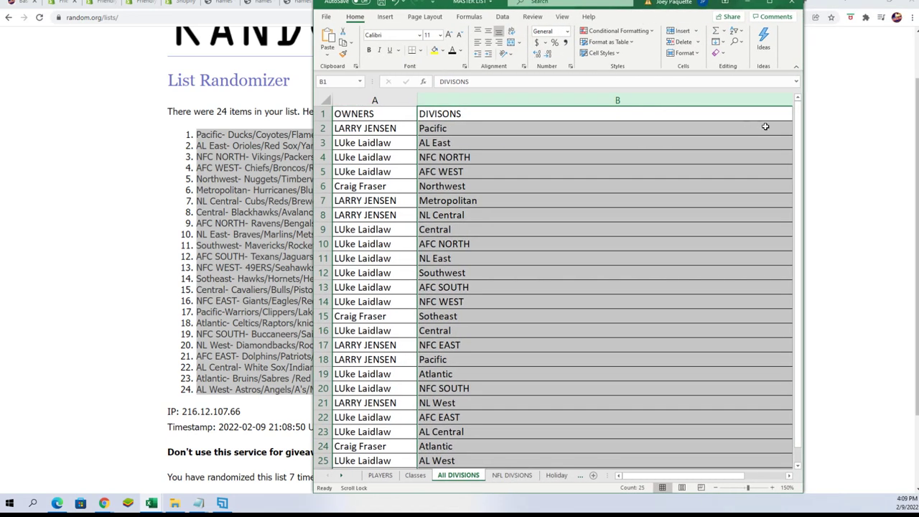
left_click_drag(802, 165, 909, 158)
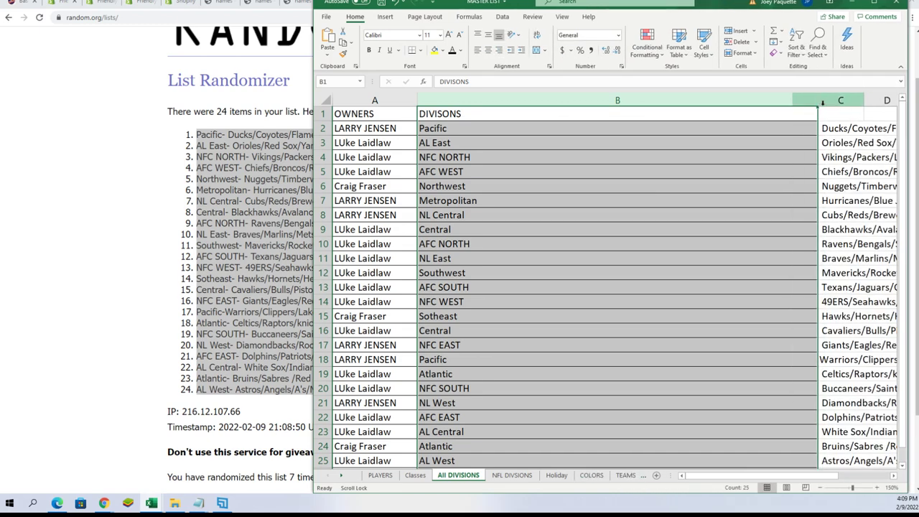
left_click_drag(491, 156, 484, 157)
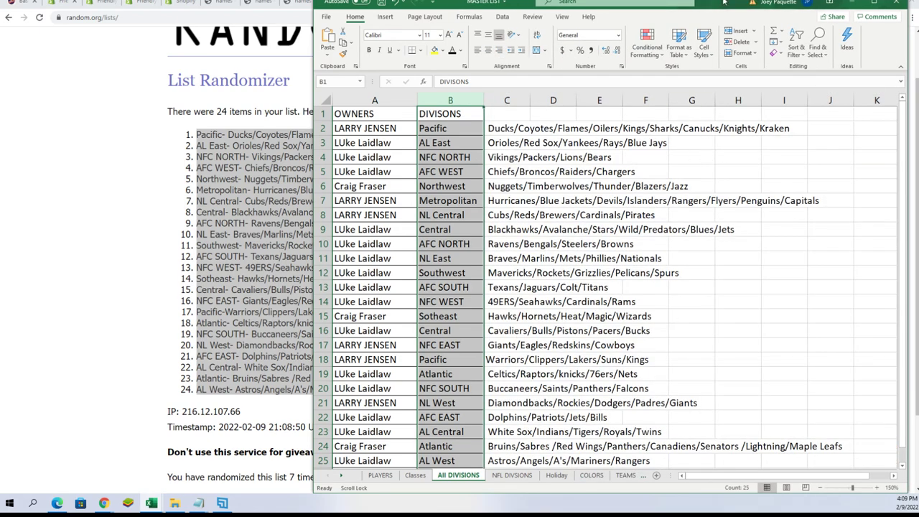
- Drag the Excel window right and back to free it from its snapped position
left_click_drag(725, 4, 862, 5)
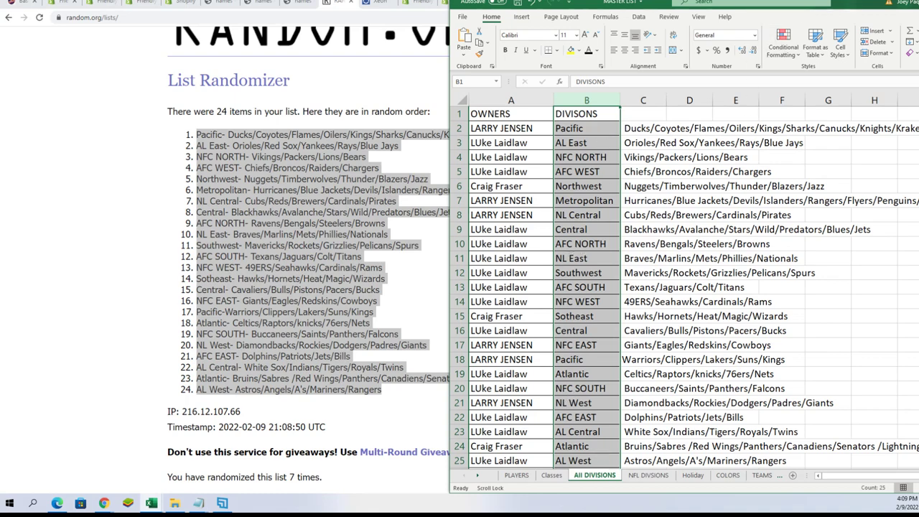
mouse_move(854, 2)
left_mouse_down()
mouse_move(669, 38)
mouse_move(583, 0)
mouse_move(753, 2)
mouse_move(689, 6)
left_mouse_up()
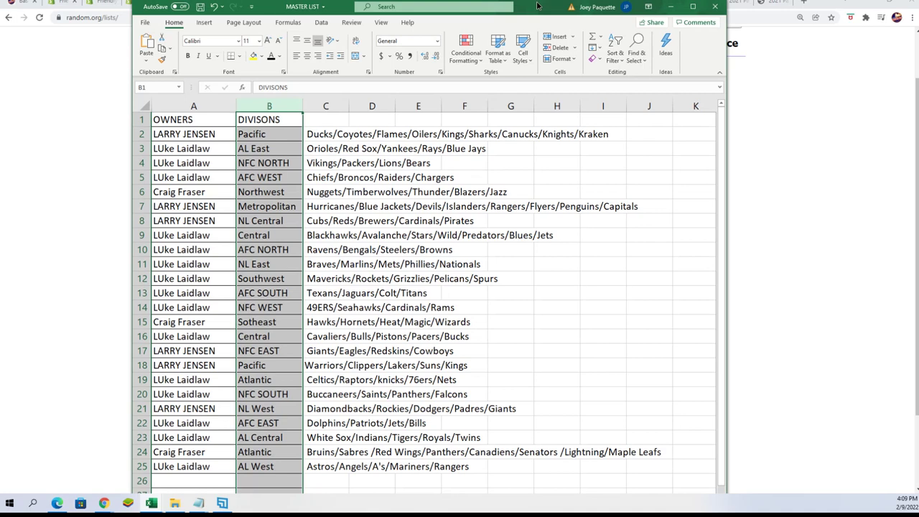
- Maximize the Excel window to show the full owners and divisions table
left_click(693, 7)
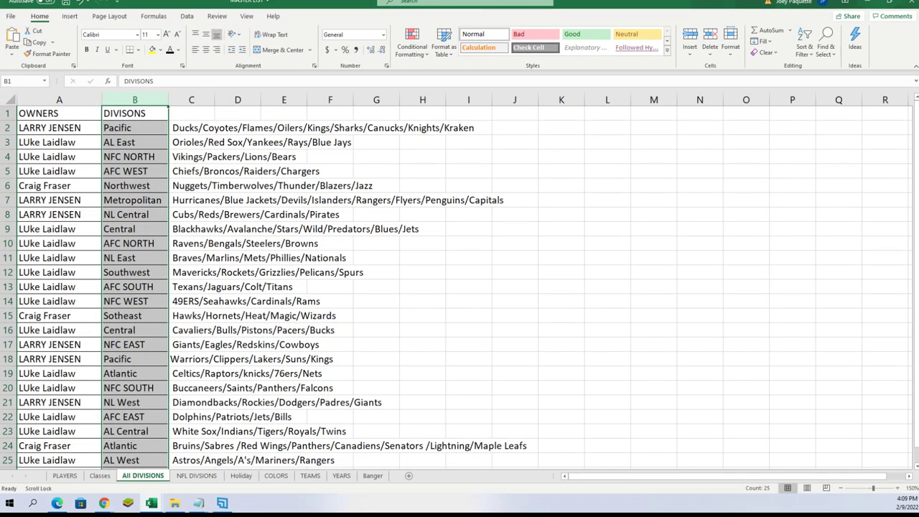